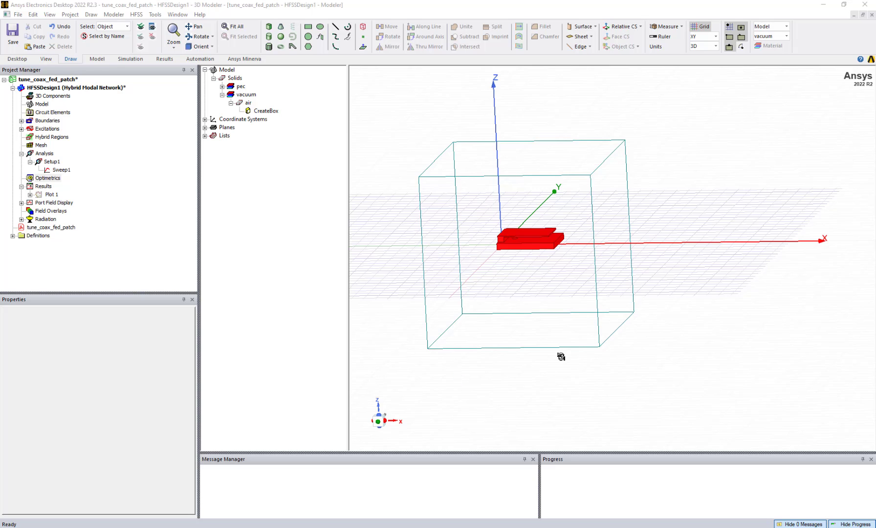
- Orbit, zoom and pan the view to inspect the patch antenna model from several angles, including edge-on from below
drag(612, 257, 655, 366)
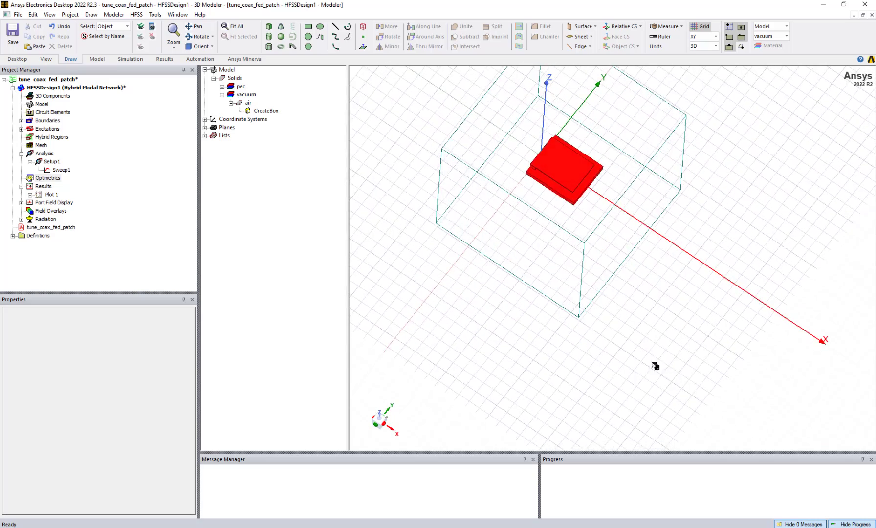
scroll(638, 303, up, 2)
shift+drag(638, 303, 710, 413)
scroll(664, 287, up, 1)
shift+drag(664, 287, 675, 349)
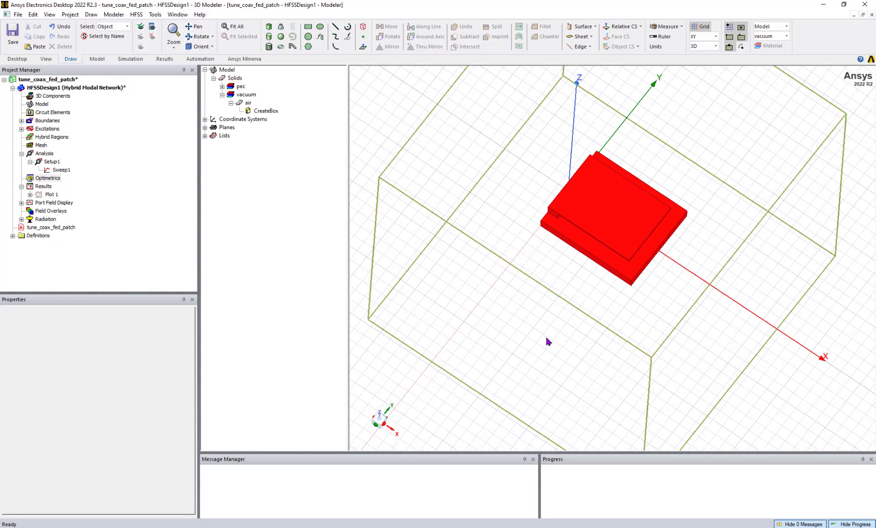
alt+drag(391, 401, 446, 416)
alt+drag(562, 323, 565, 251)
click(43, 90)
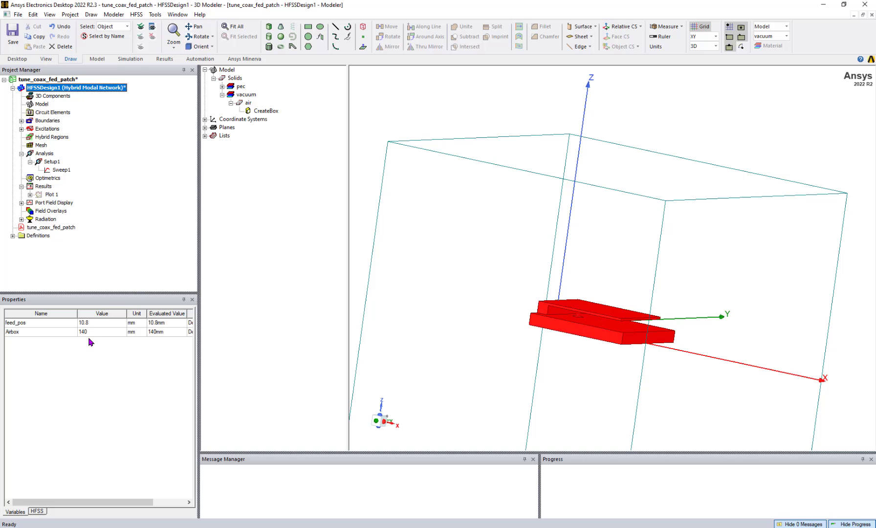
scroll(580, 321, down, 5)
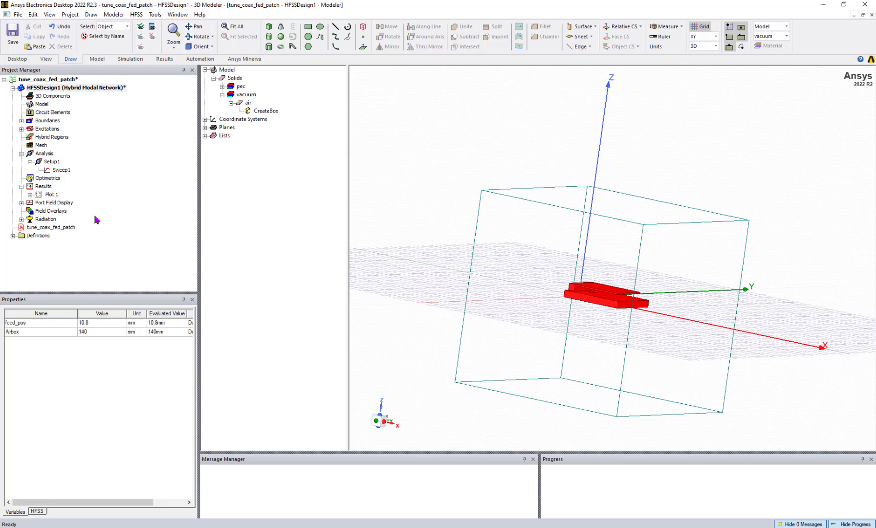
click(57, 88)
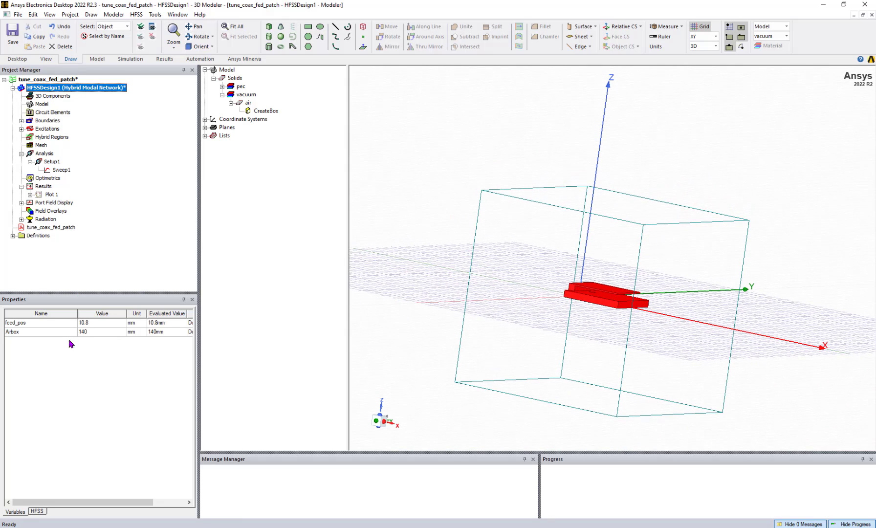
click(96, 324)
scroll(560, 302, up, 1)
scroll(560, 302, up, 2)
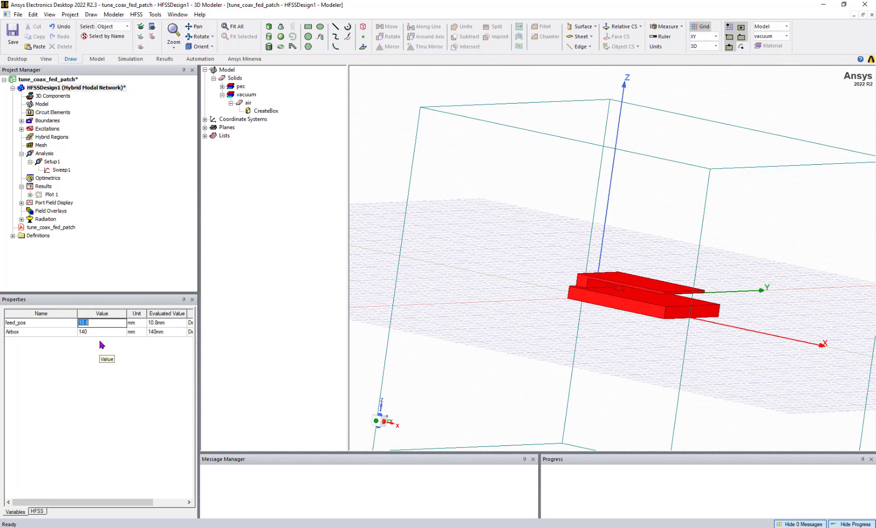
text(12)
click(373, 304)
scroll(572, 339, up, 2)
scroll(572, 339, down, 2)
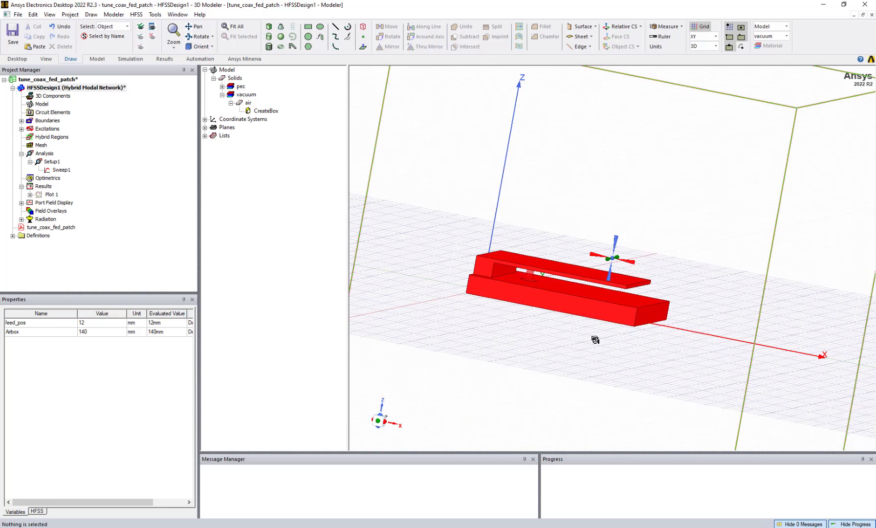
alt+drag(596, 336, 600, 336)
click(89, 333)
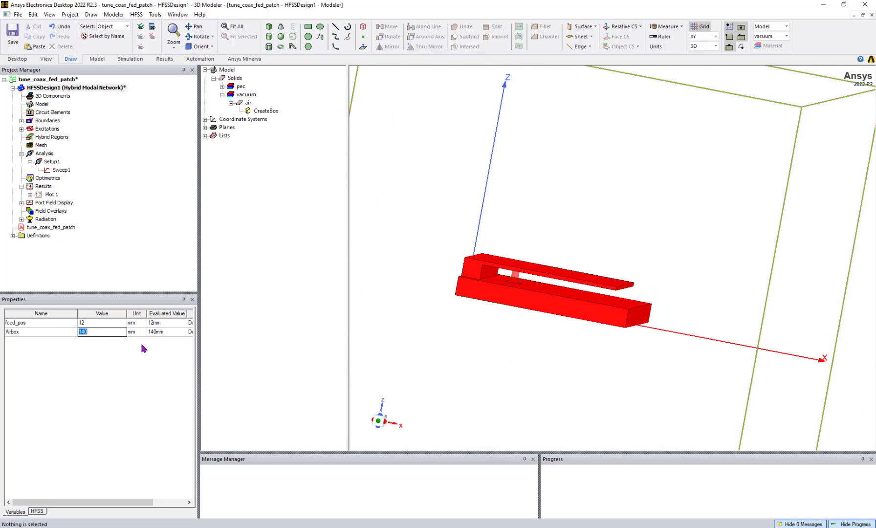
scroll(467, 328, down, 5)
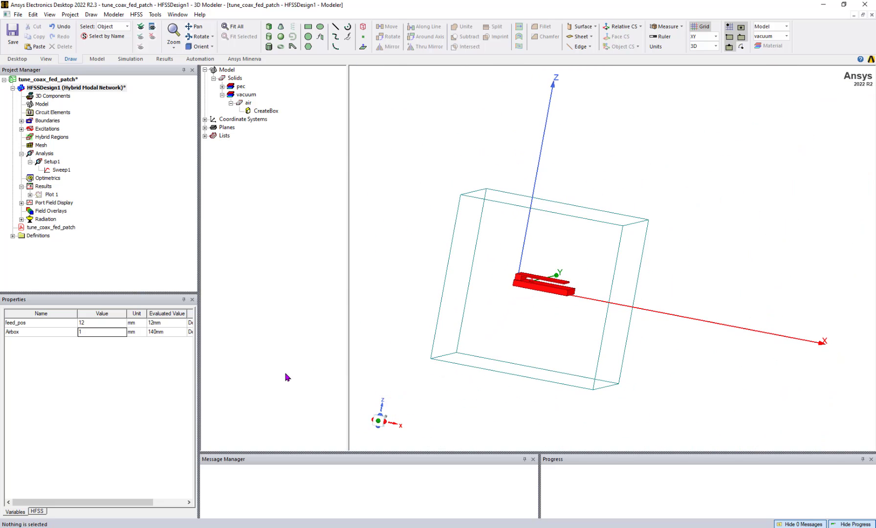
key(Return)
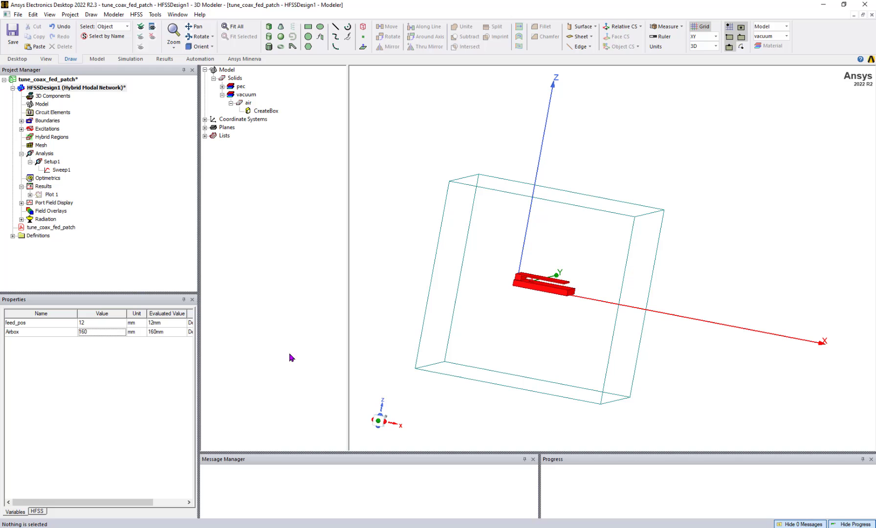
key(ctrl+z)
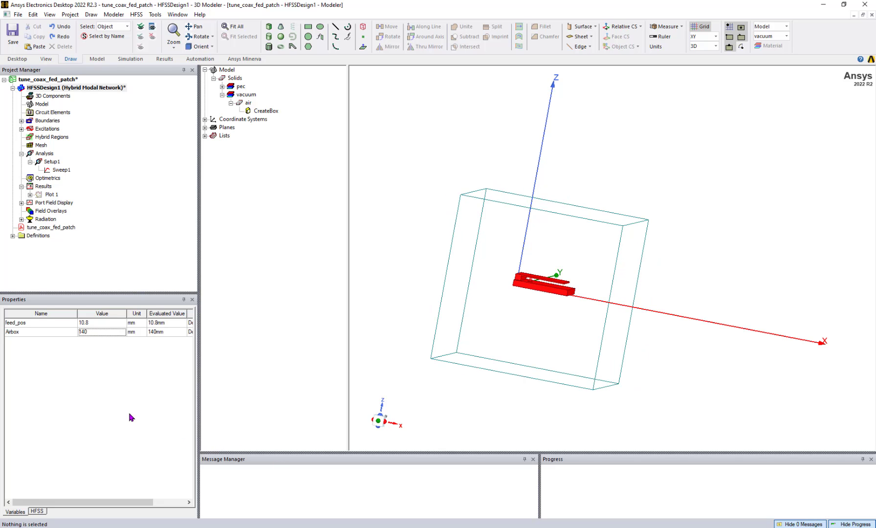
alt+drag(577, 136, 558, 171)
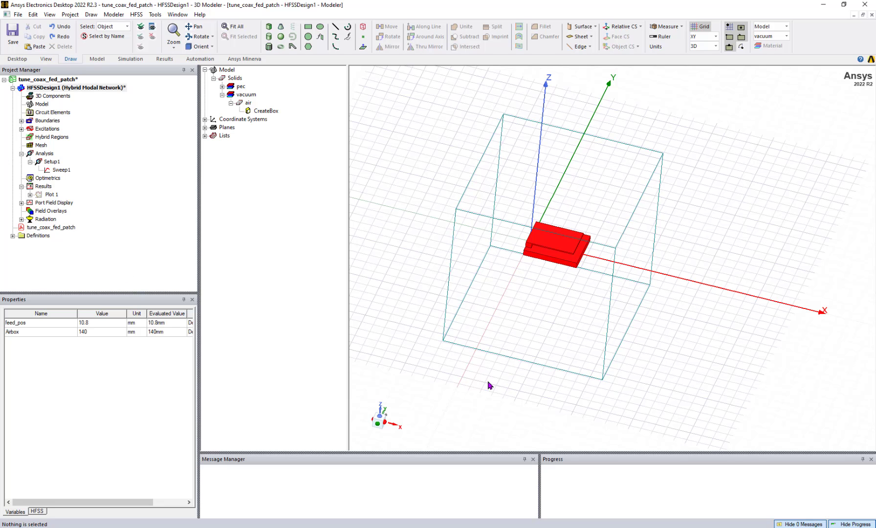
alt+drag(557, 423, 636, 321)
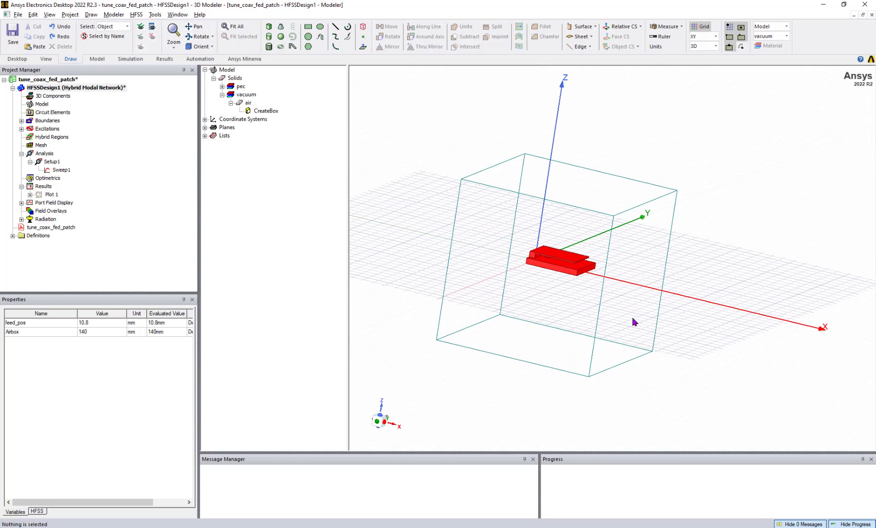
- Create a new parametric setup under Optimetrics
click(47, 179)
right_click(46, 181)
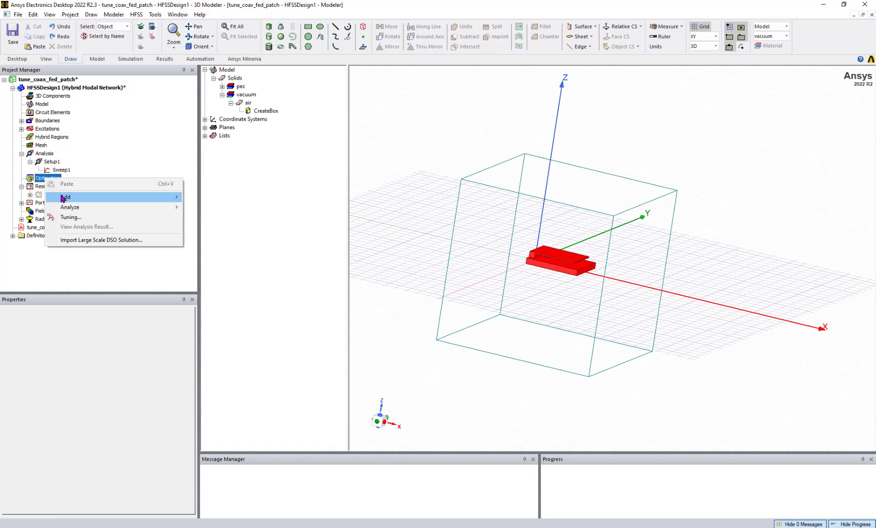
mouse_move(62, 198)
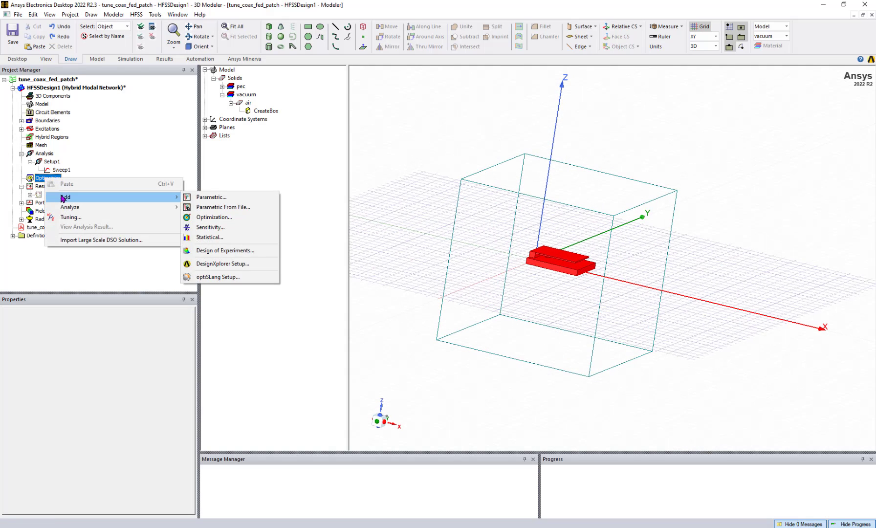
click(193, 197)
- Add a linear-step sweep of feed_pos from 8 to 12 mm in 1 mm steps
click(561, 183)
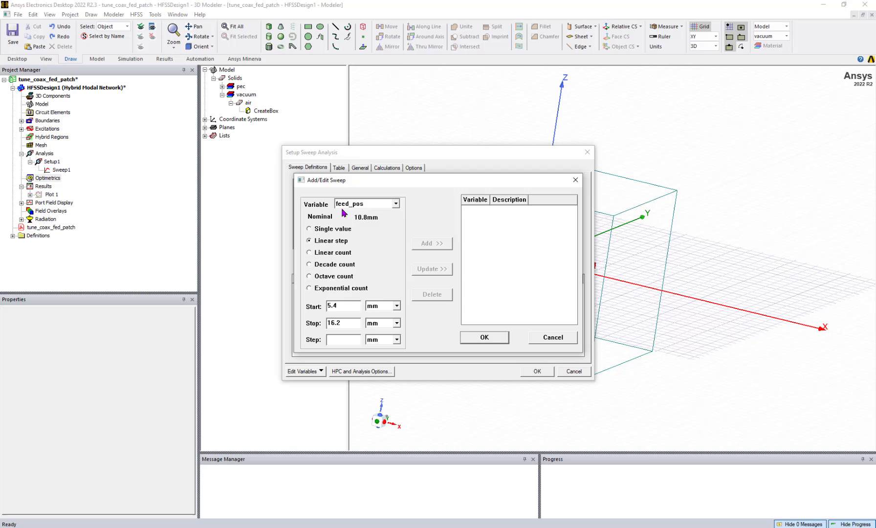
click(338, 305)
double_click(324, 304)
text(8)
double_click(324, 323)
text(12)
click(346, 337)
text(1)
click(433, 244)
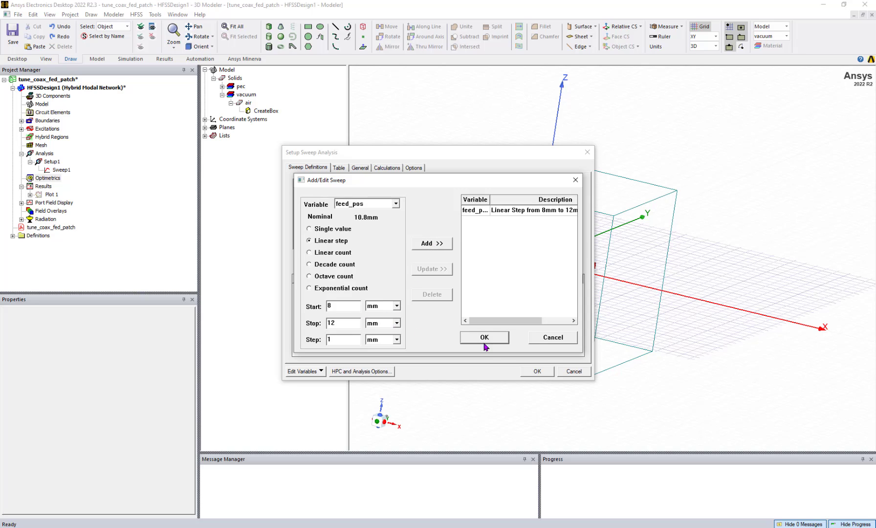
- Add an Airbox sweep from 120 to 160 mm in 10 mm steps and confirm both
click(396, 204)
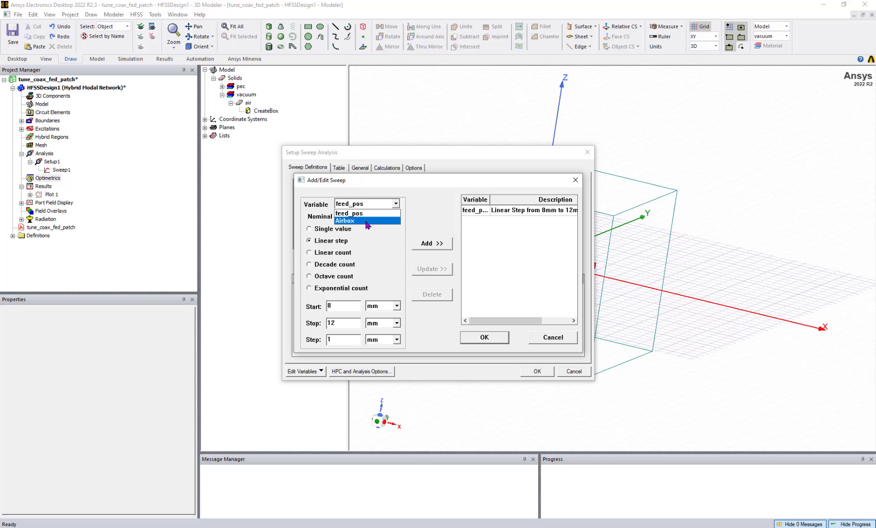
click(367, 222)
double_click(329, 306)
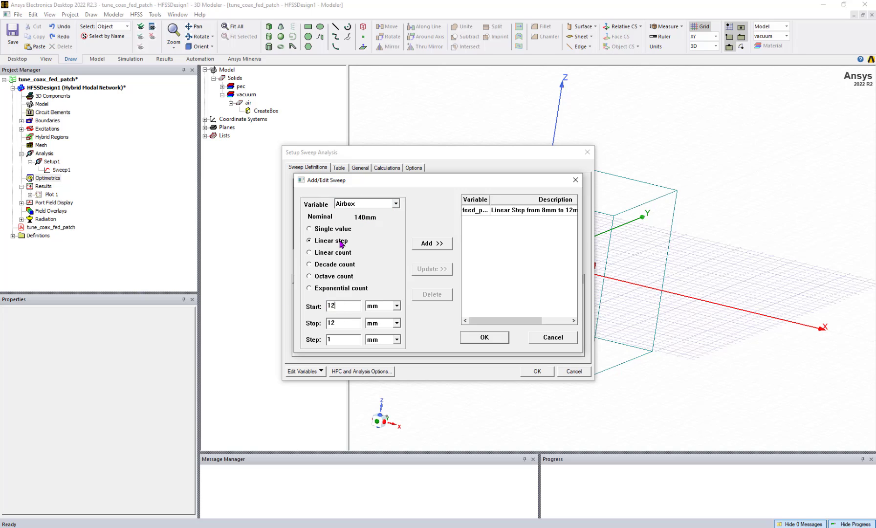
double_click(338, 324)
text(1)
double_click(330, 339)
text(0)
click(432, 244)
click(484, 338)
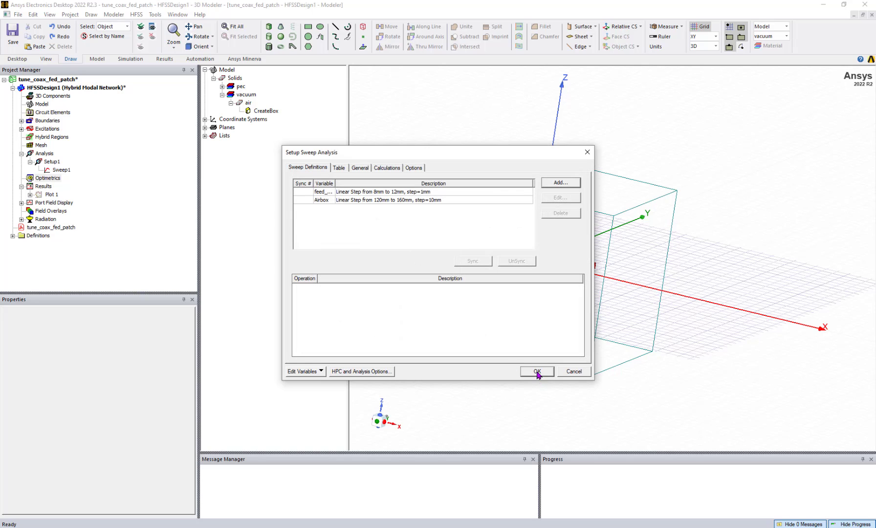
- Review the combination table, create ParametricSetup1, then reopen it showing the Airbox/feed_pos table
click(341, 168)
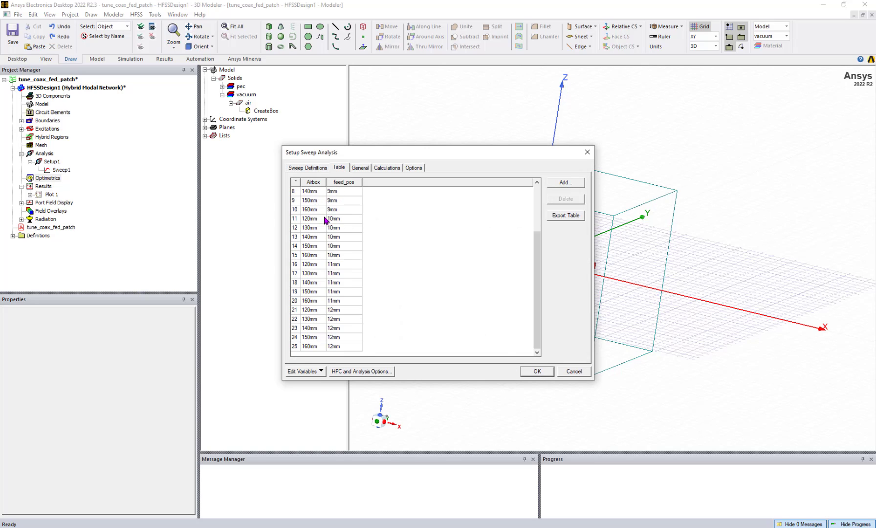
scroll(341, 281, down, 3)
click(538, 373)
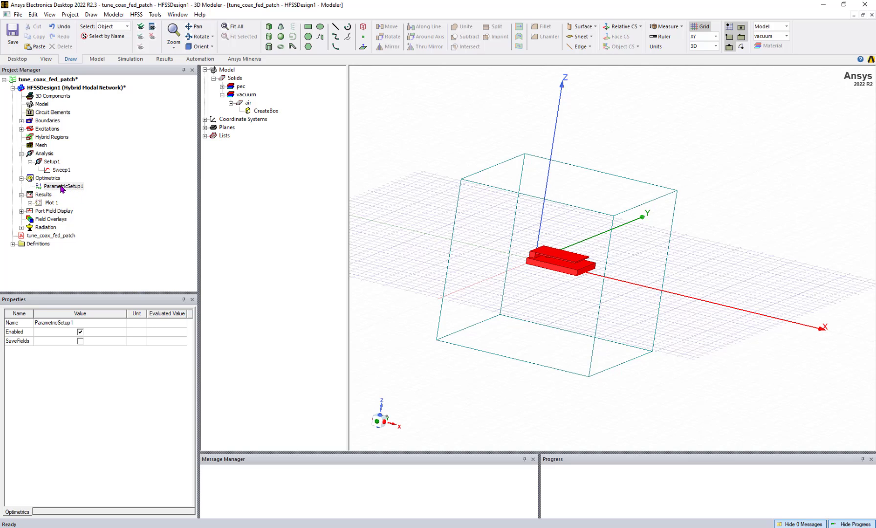
double_click(61, 187)
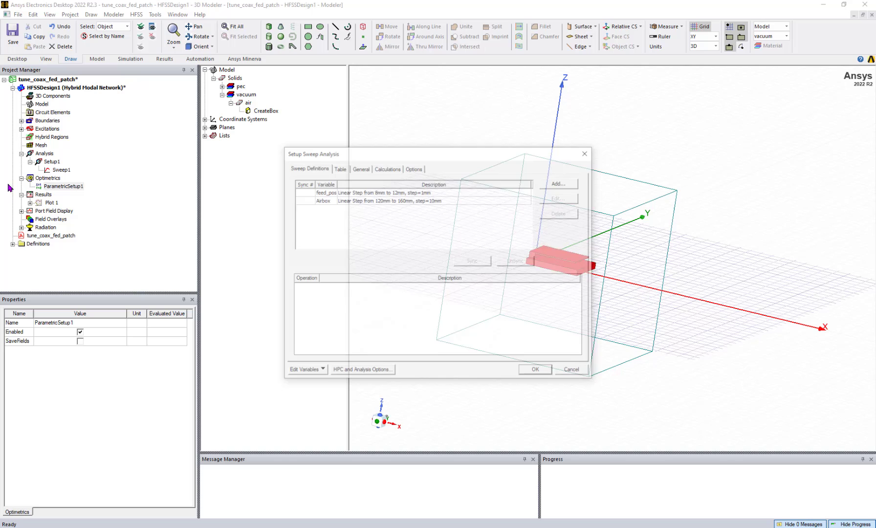
click(341, 169)
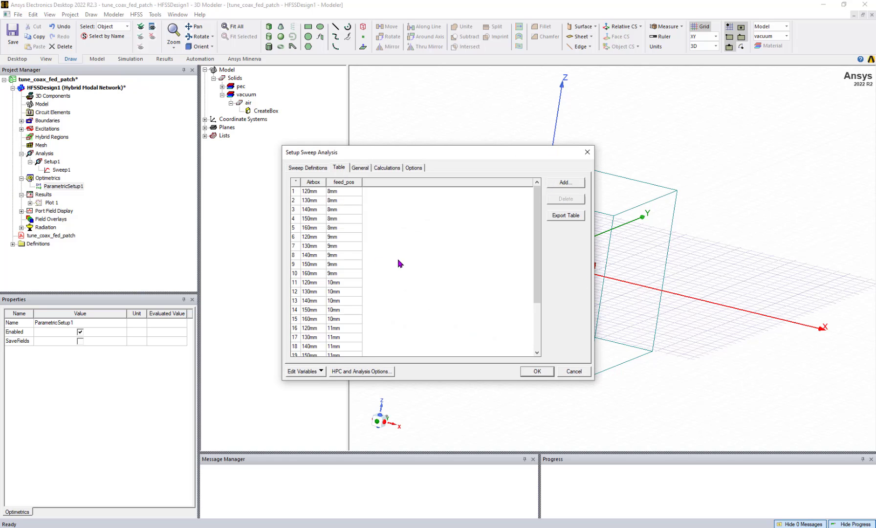
- Save the sweep table to Parametric_HFSS_Antenna.csv, then accept and close Setup Sweep Analysis
click(564, 217)
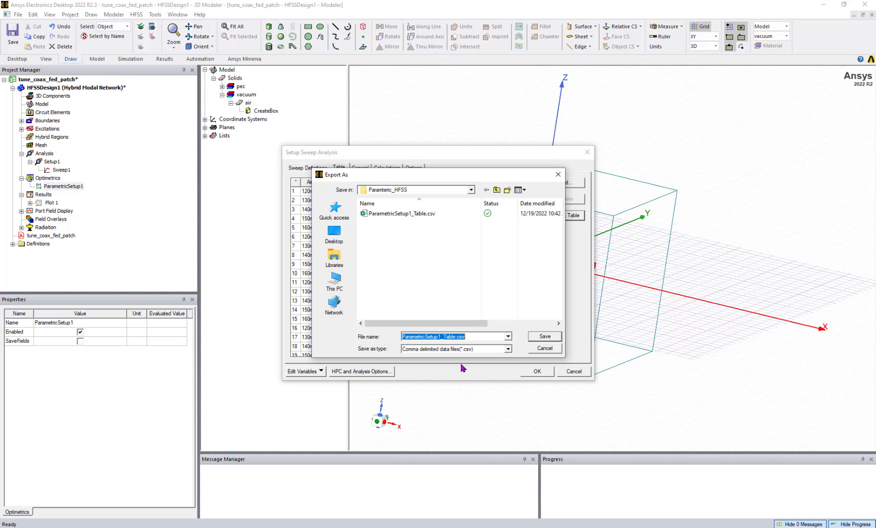
drag(457, 336, 427, 336)
text(_HFSS_Antenn)
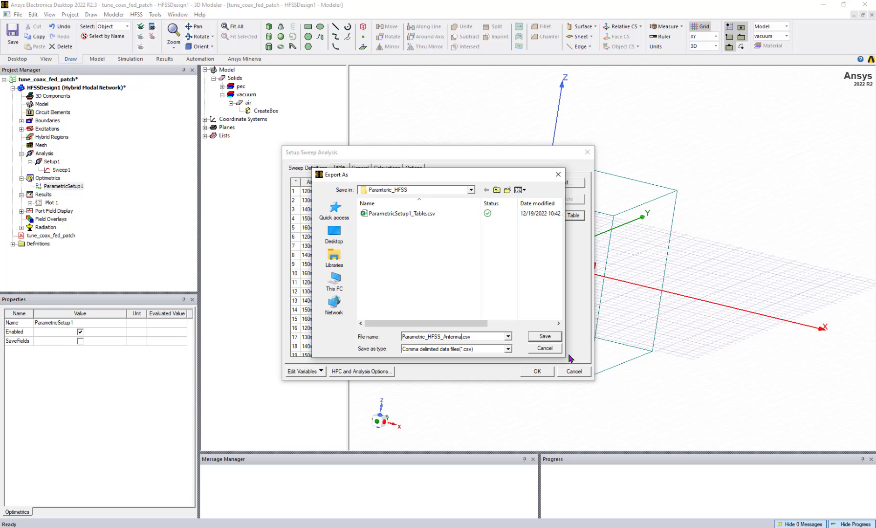
key(Return)
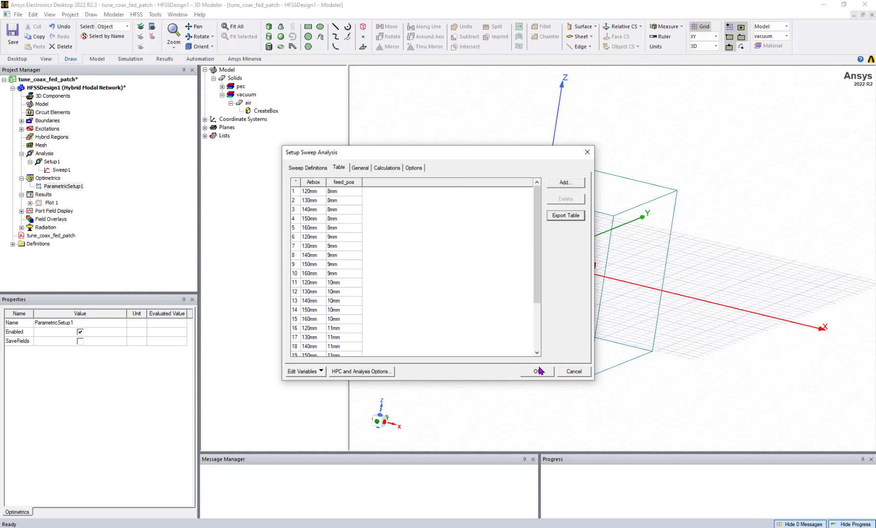
click(538, 372)
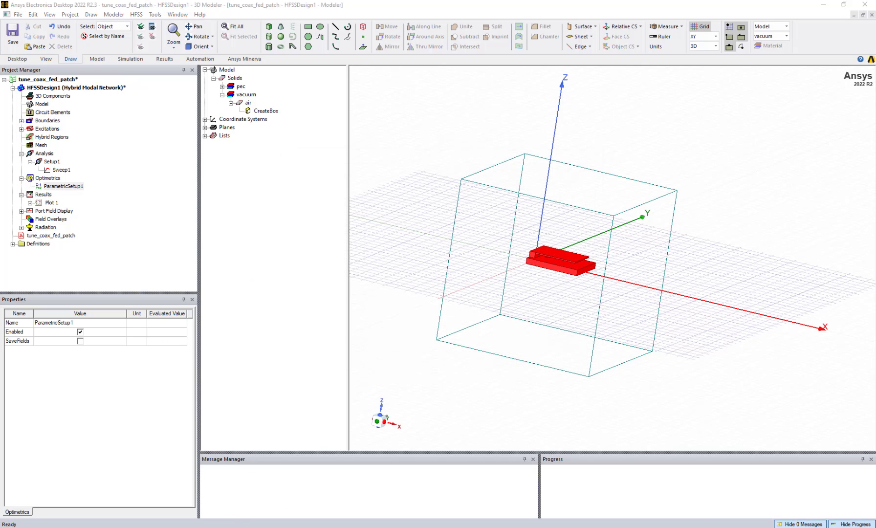
- Open Parametric_HFSS_Antenna.csv from the Paramteric_HFSS folder in Excel
drag(875, 67, 514, 119)
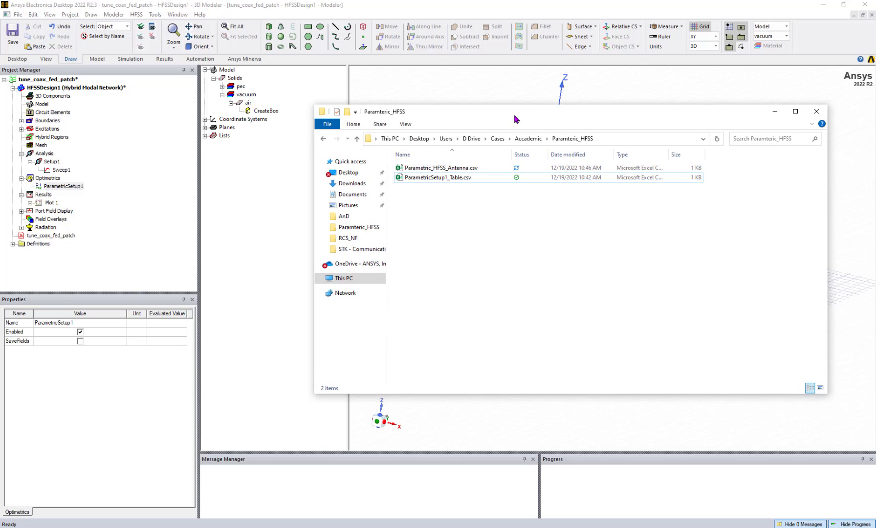
click(430, 171)
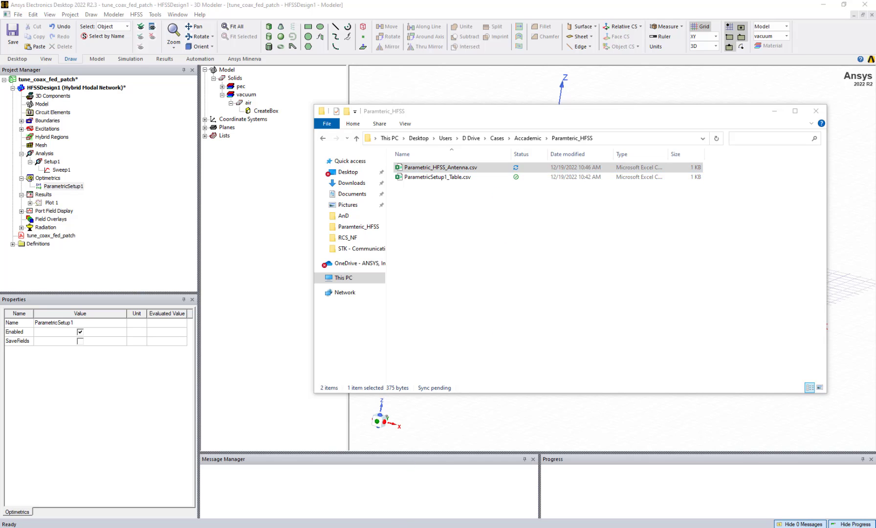
click(392, 522)
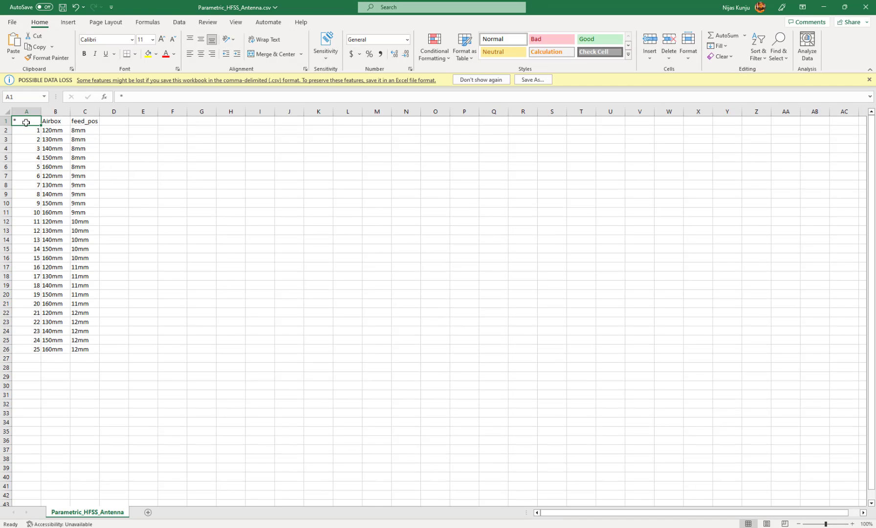
- Check the table values, then delete the middle variations in rows 4–23
click(50, 130)
click(58, 203)
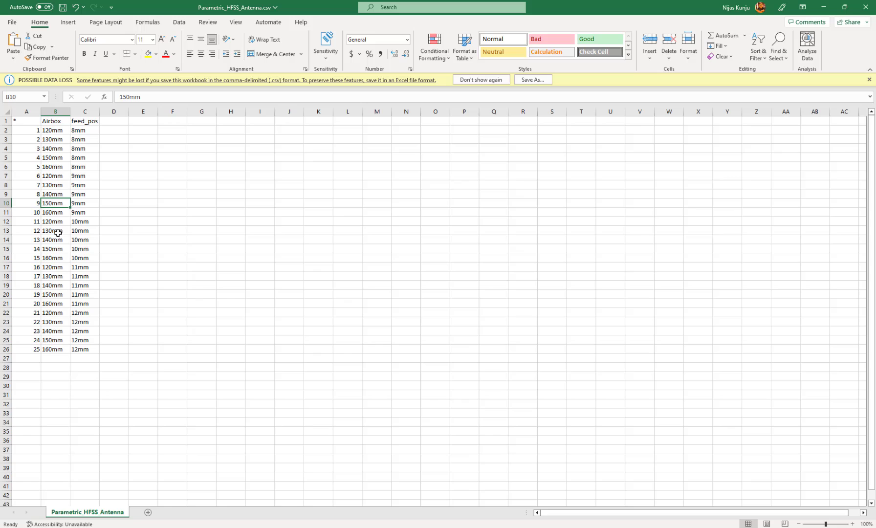
click(57, 279)
click(49, 323)
click(79, 332)
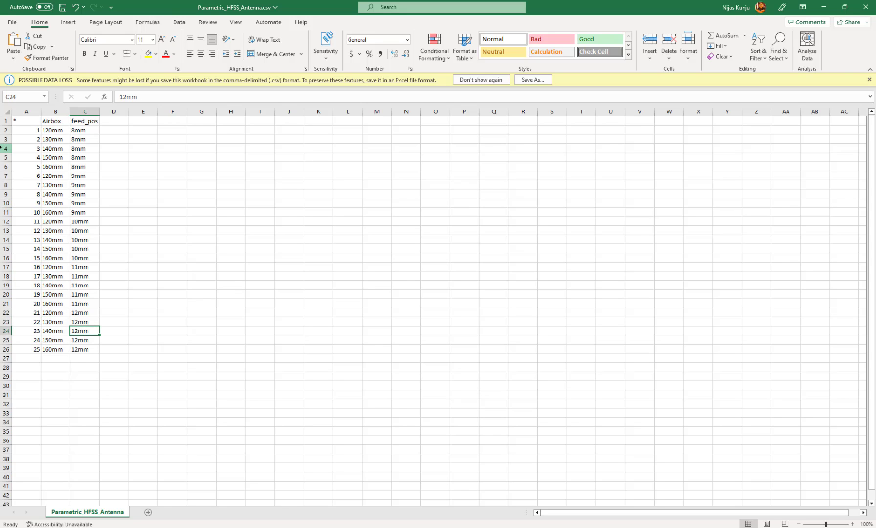
drag(5, 147, 8, 323)
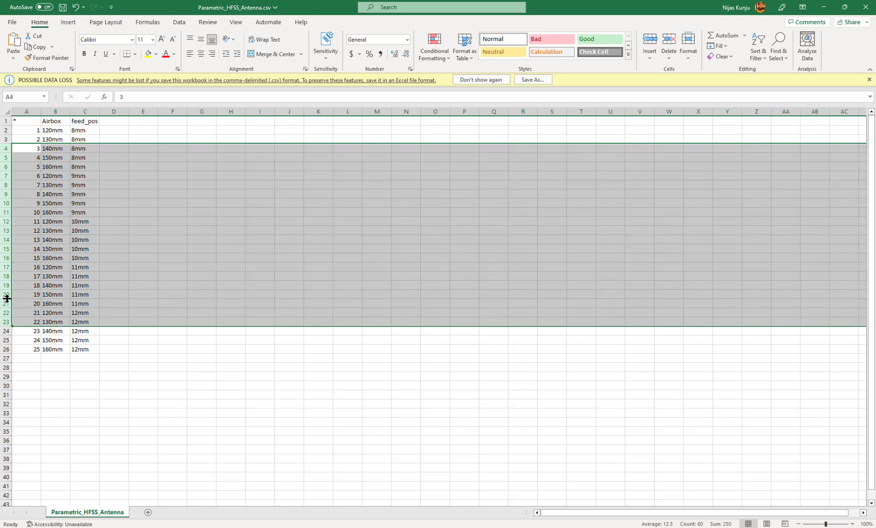
right_click(9, 302)
click(33, 403)
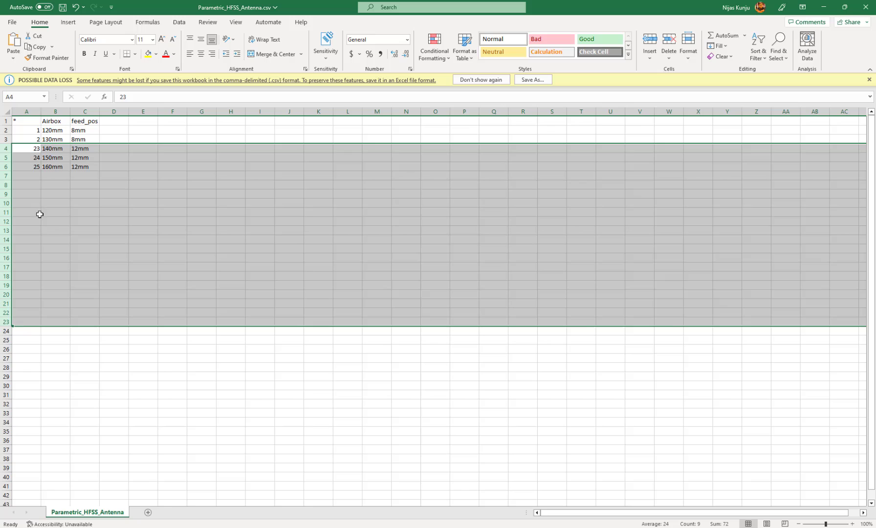
- Clear the outdated row numbers 23, 24 and 25 from A4:A6
click(20, 150)
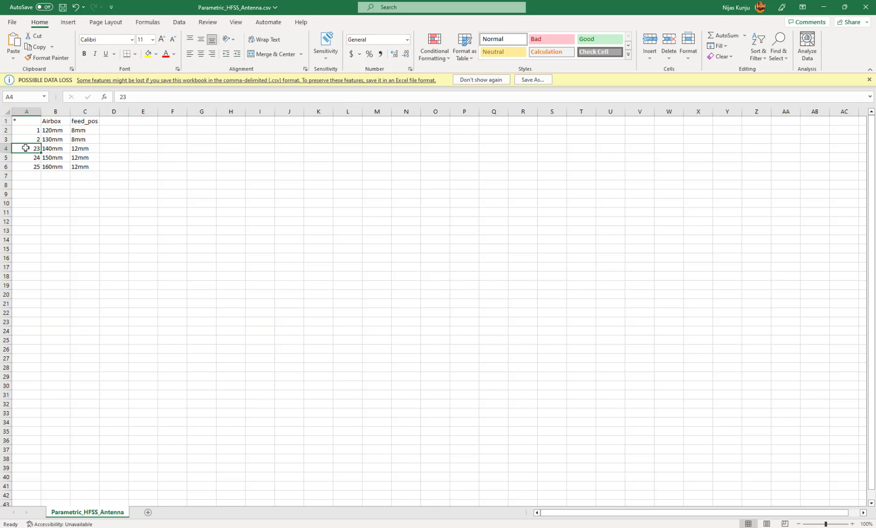
drag(26, 147, 25, 166)
key(Delete)
drag(47, 230, 46, 221)
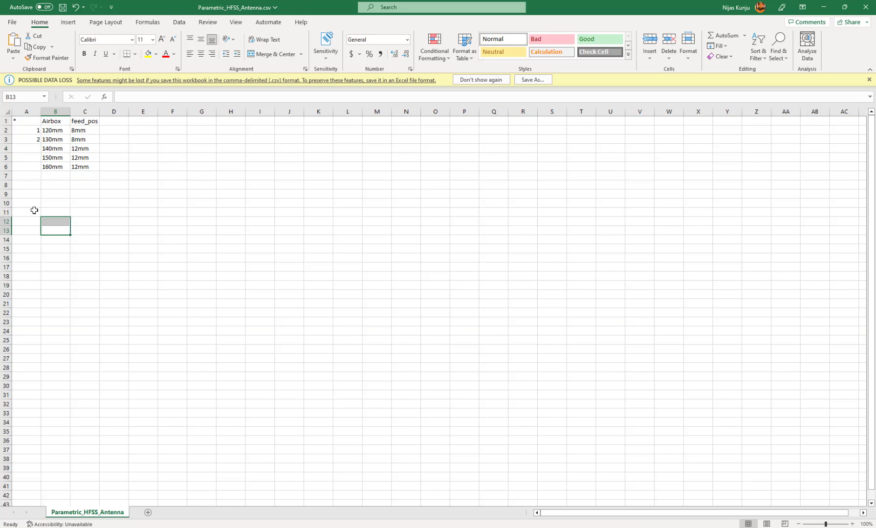
right_click(2, 148)
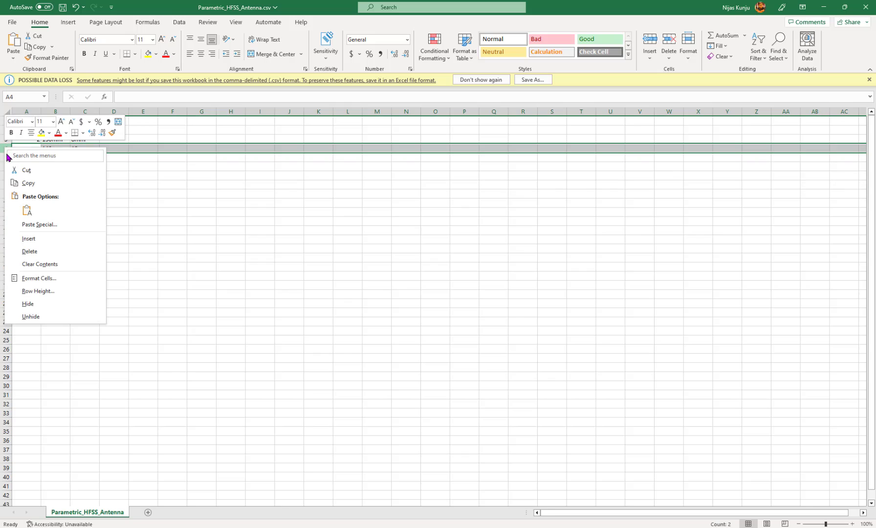
key(Escape)
- Change the third variation to Airbox 135mm and feed_pos 12.5mm
double_click(50, 148)
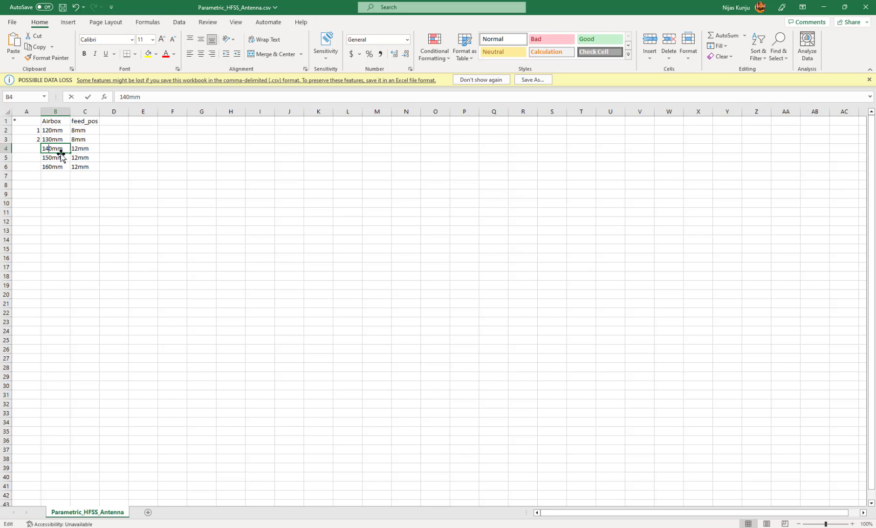
key(BackSpace)
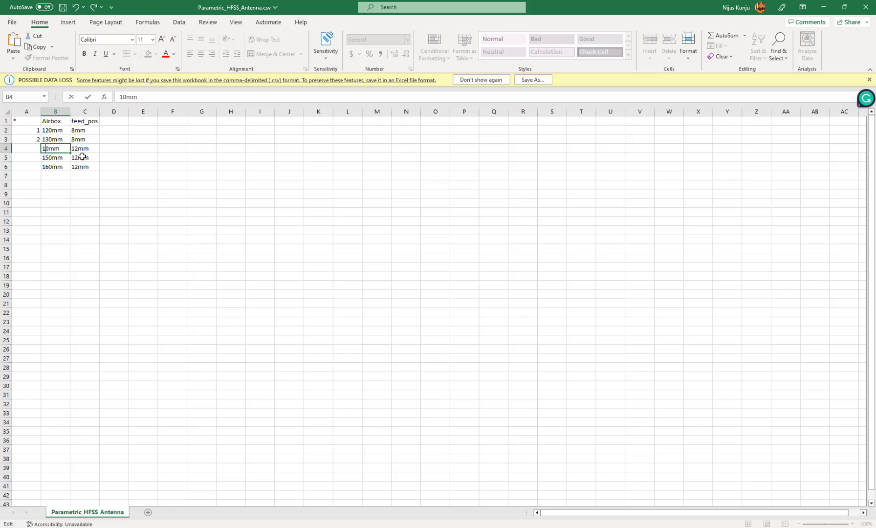
text(35)
key(Delete)
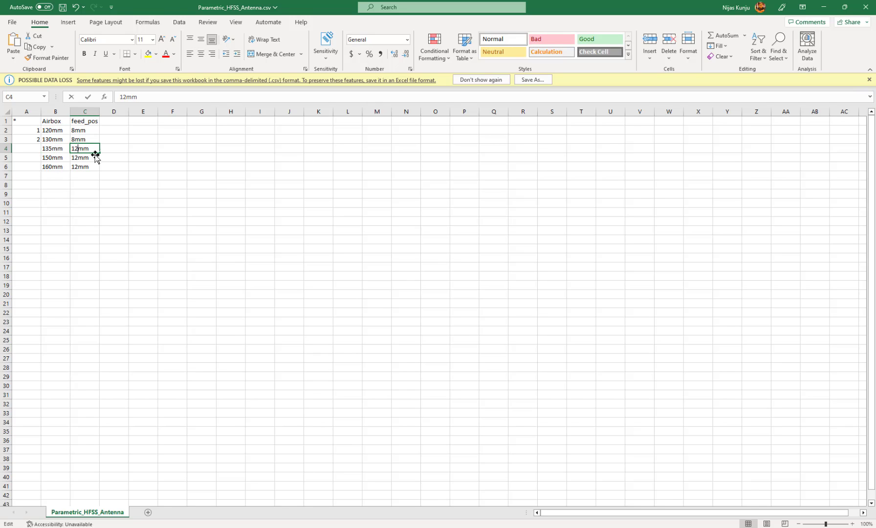
click(95, 152)
key(Left)
key(Left)
text(.5)
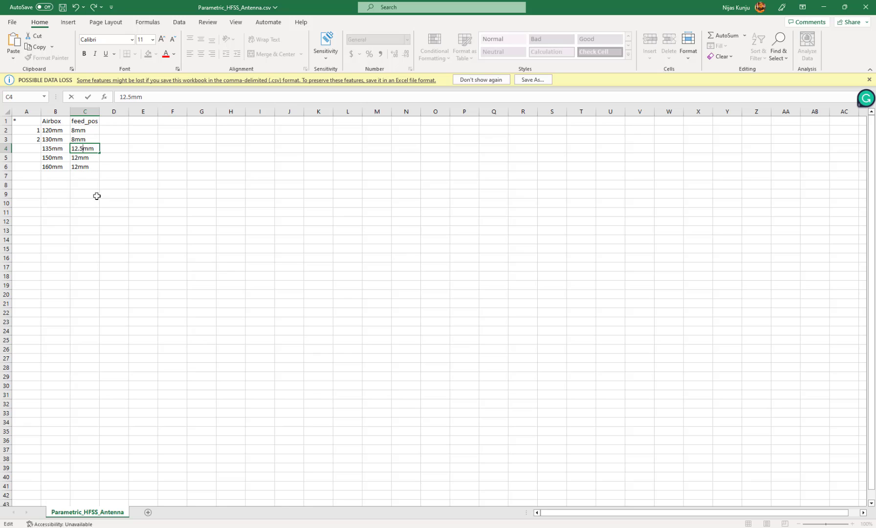
click(96, 194)
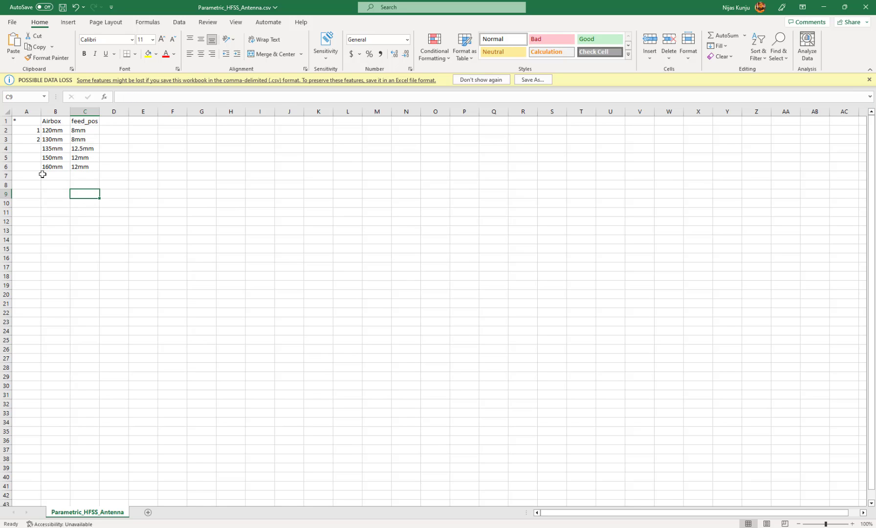
- Number the last three rows 3, 4 and 5, then save the CSV
click(113, 121)
click(154, 121)
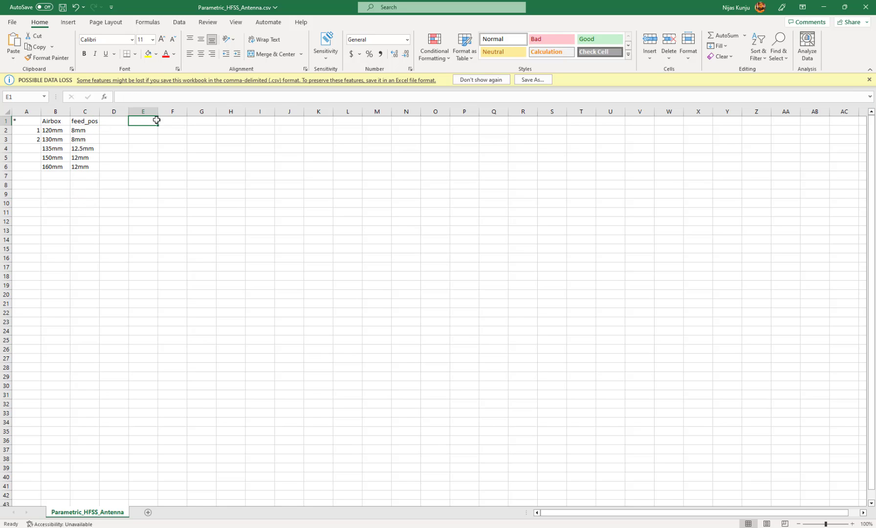
click(36, 147)
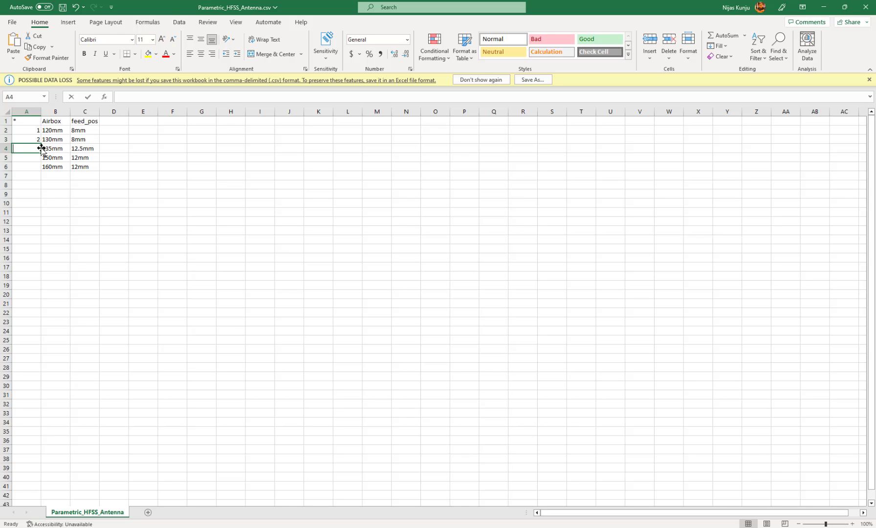
text(3)
key(Return)
text(4)
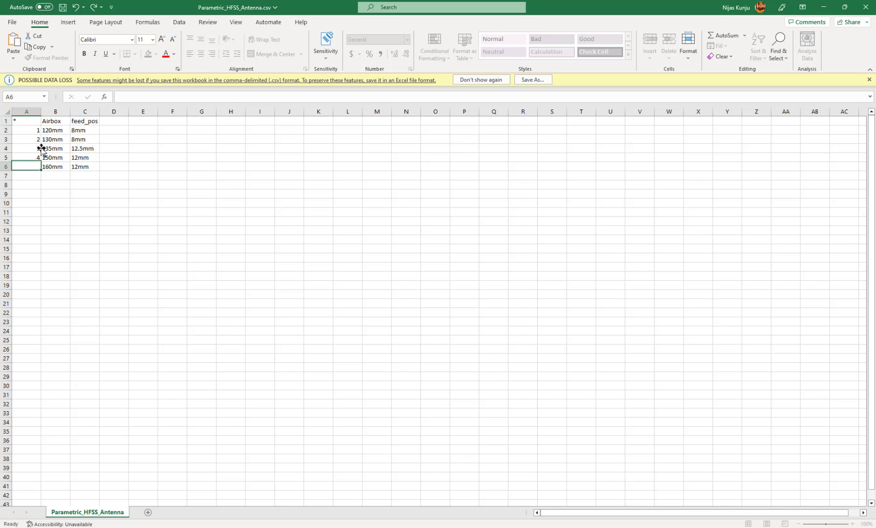
key(Return)
text(5)
click(147, 274)
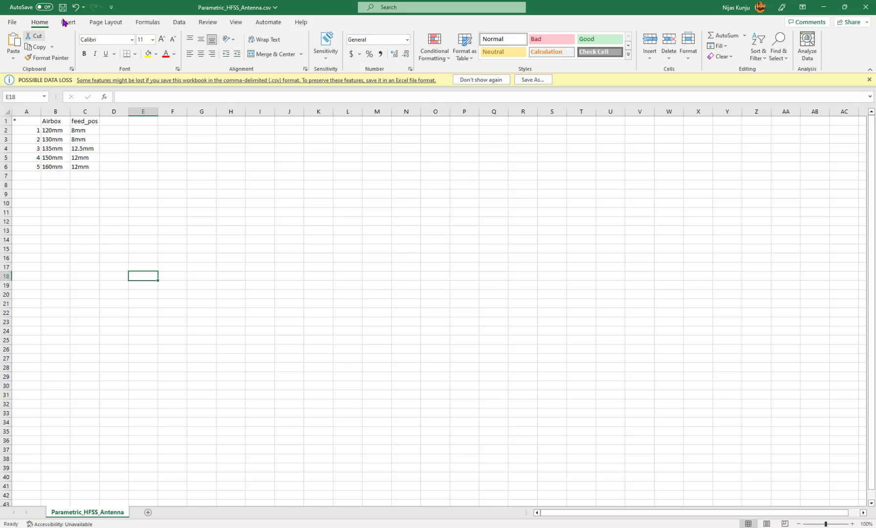
click(63, 7)
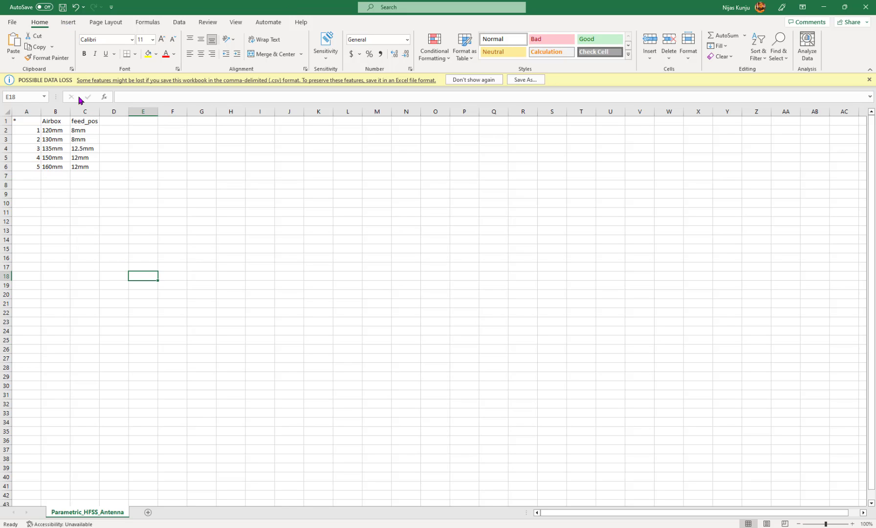
- Close Excel, return to the HFSS project and bring up the Optimetrics add menu
click(864, 7)
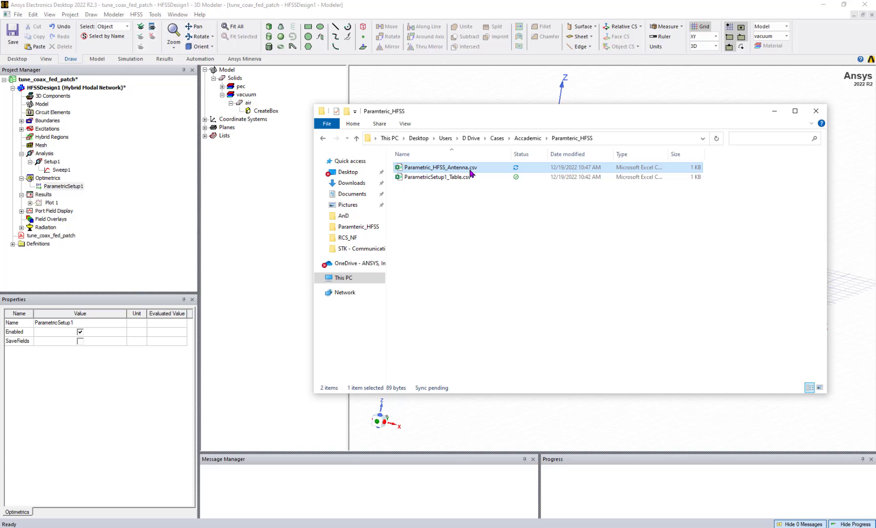
click(250, 195)
click(63, 186)
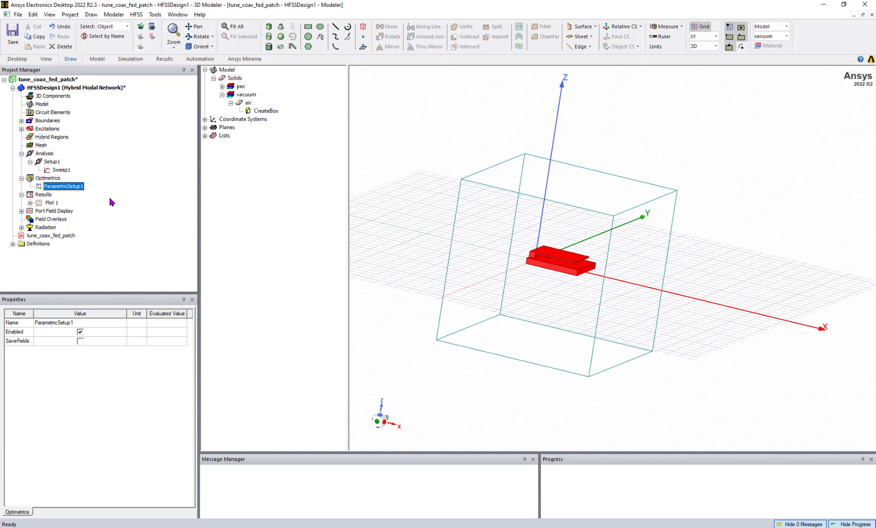
key(Left)
key(Left)
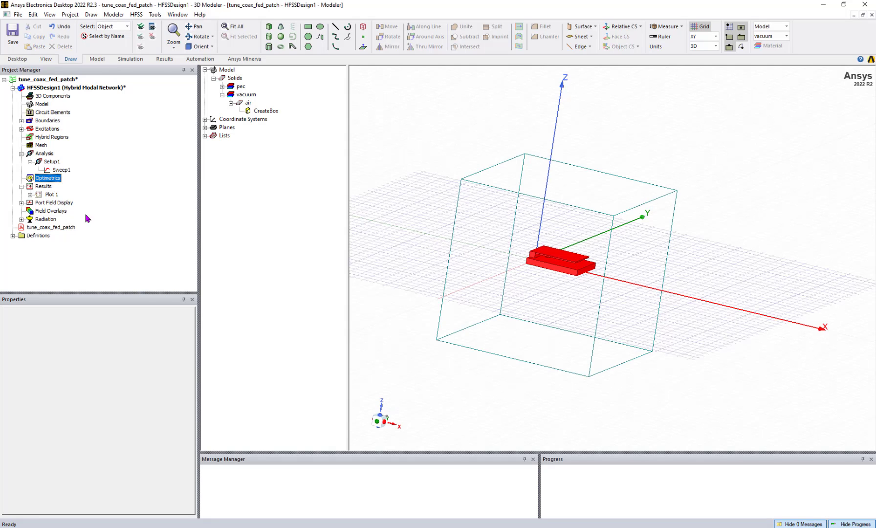
right_click(49, 180)
mouse_move(74, 196)
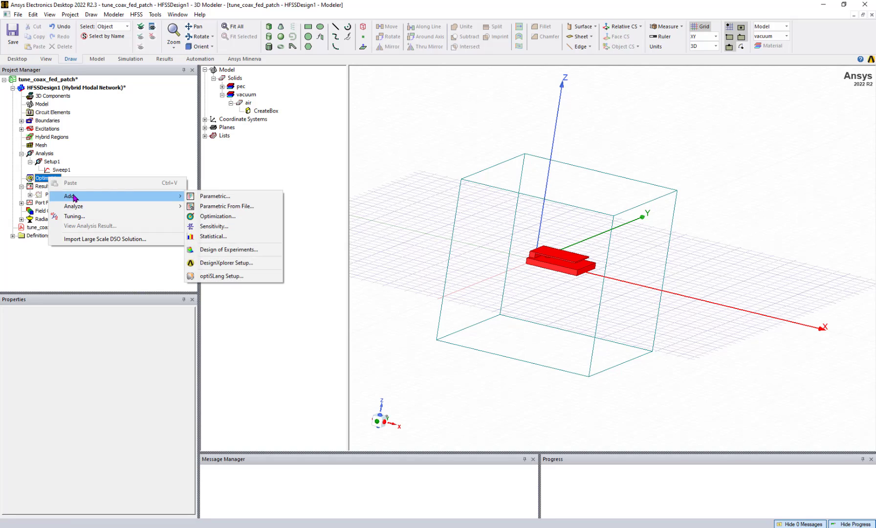
- Import Parametric_HFSS_Antenna.csv as a parametric setup and view its five-row variation table
click(232, 209)
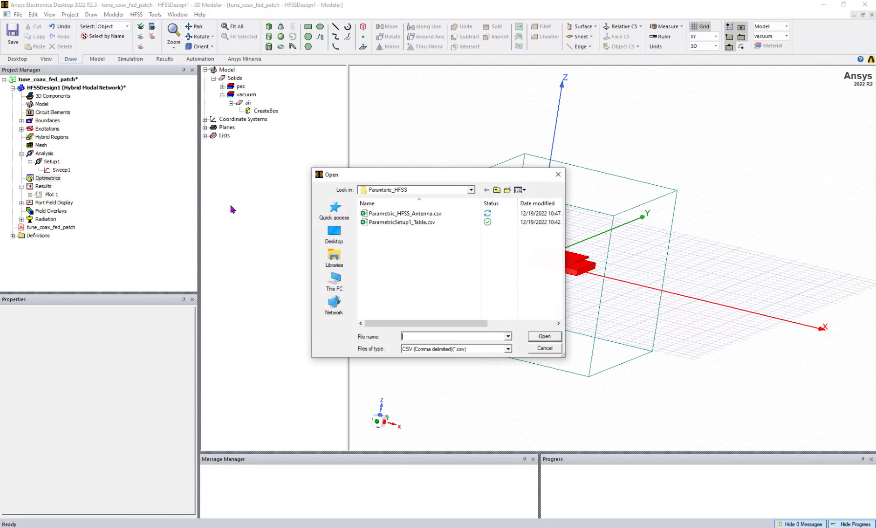
click(425, 215)
click(544, 337)
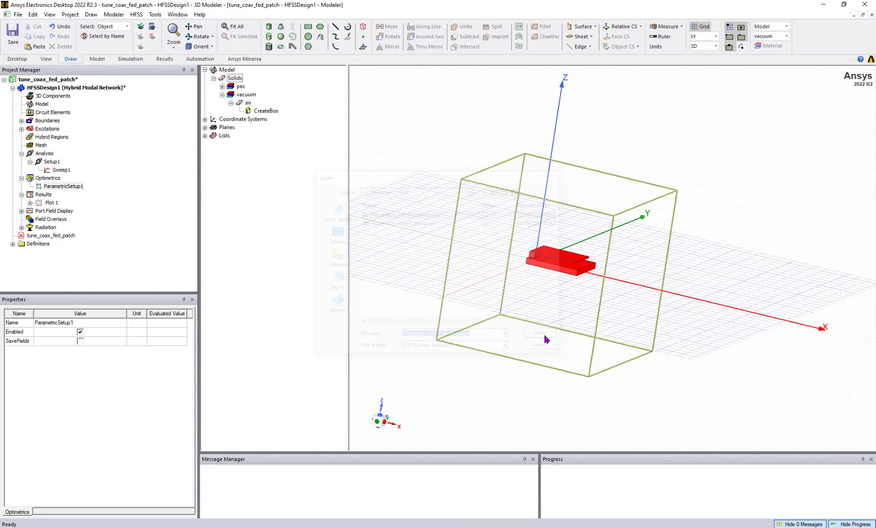
double_click(51, 188)
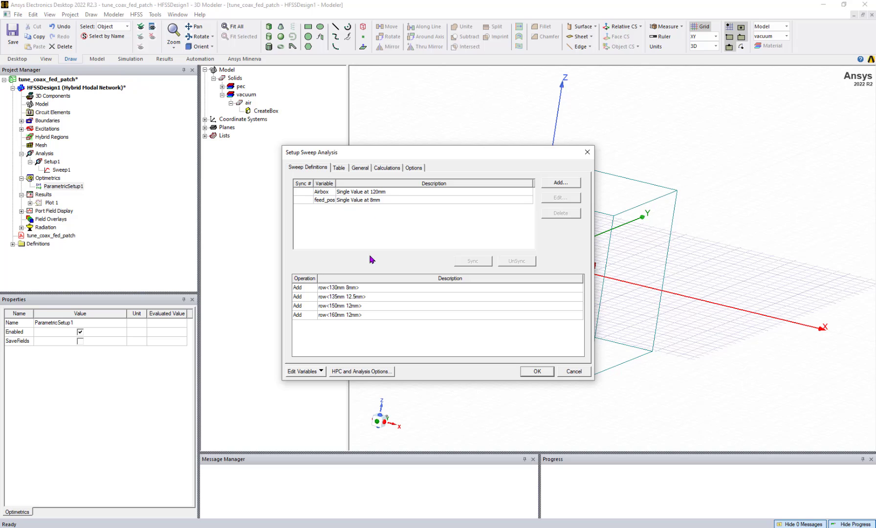
click(340, 167)
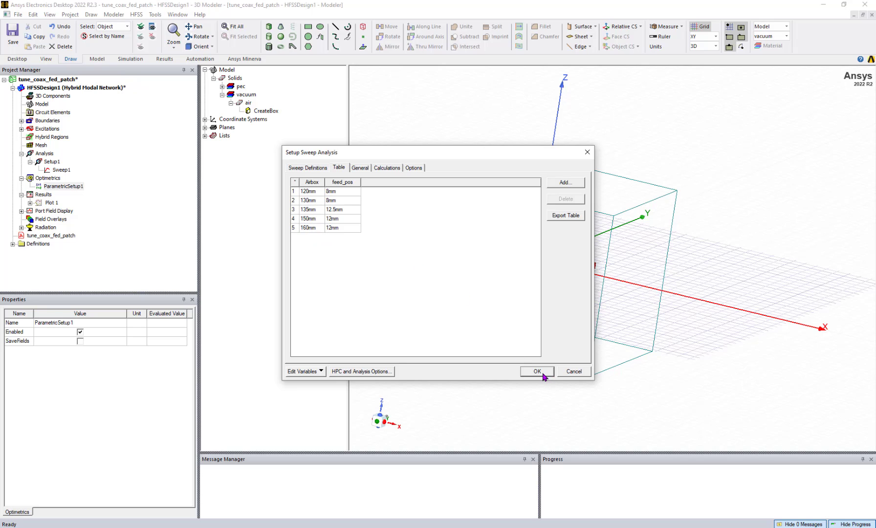
- Turn on Save Fields And Mesh for ParametricSetup1, dismissing the copy-equivalent-meshes error, and confirm
click(360, 168)
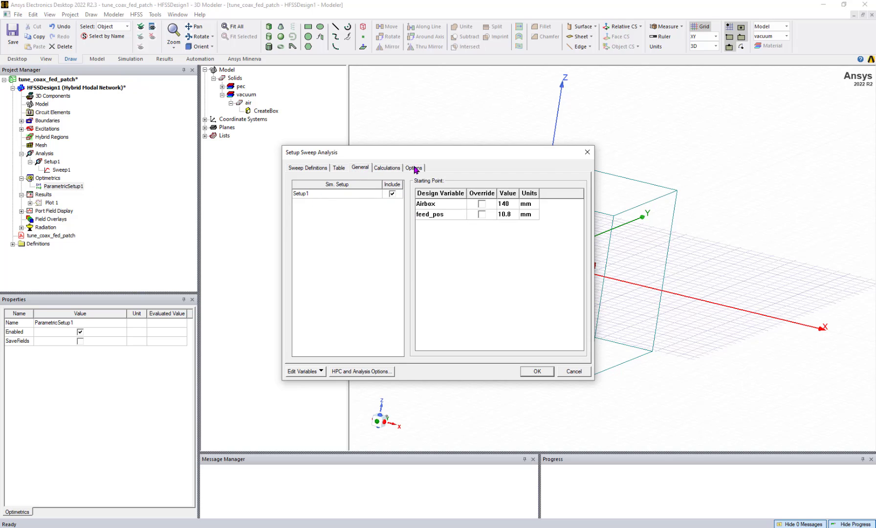
click(385, 167)
click(416, 168)
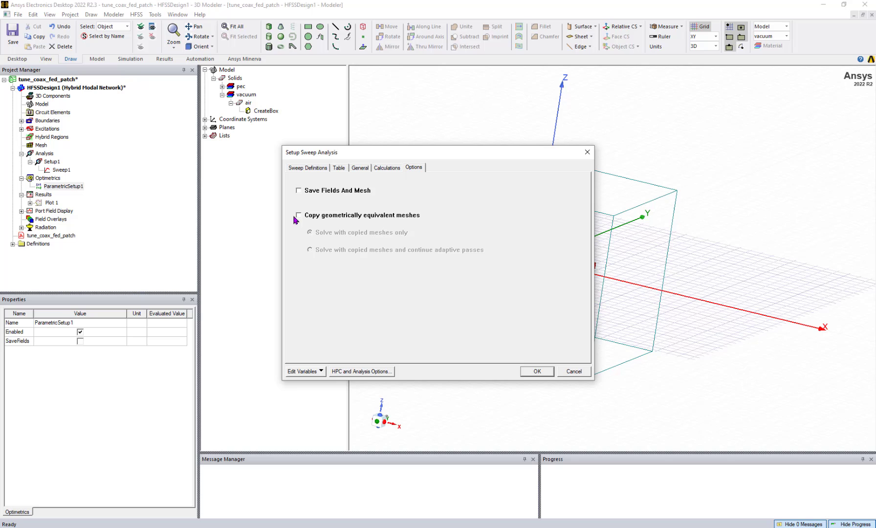
click(304, 192)
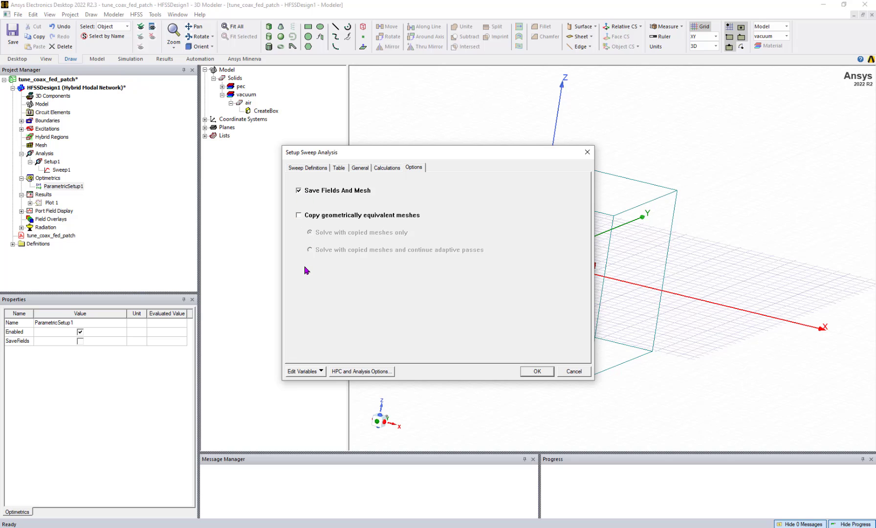
click(300, 216)
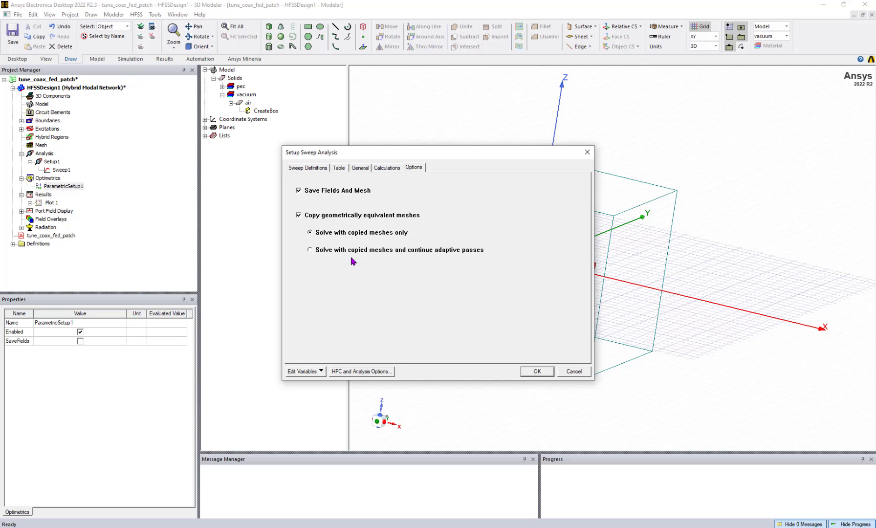
click(538, 372)
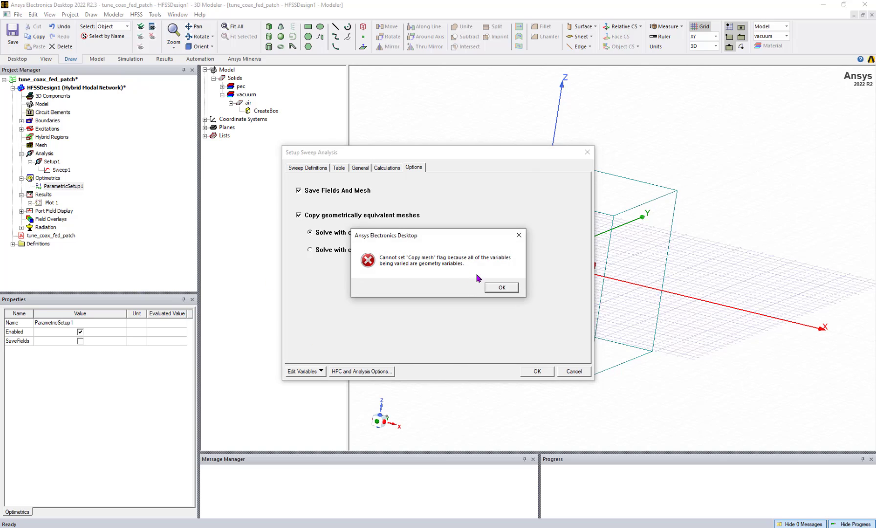
click(500, 289)
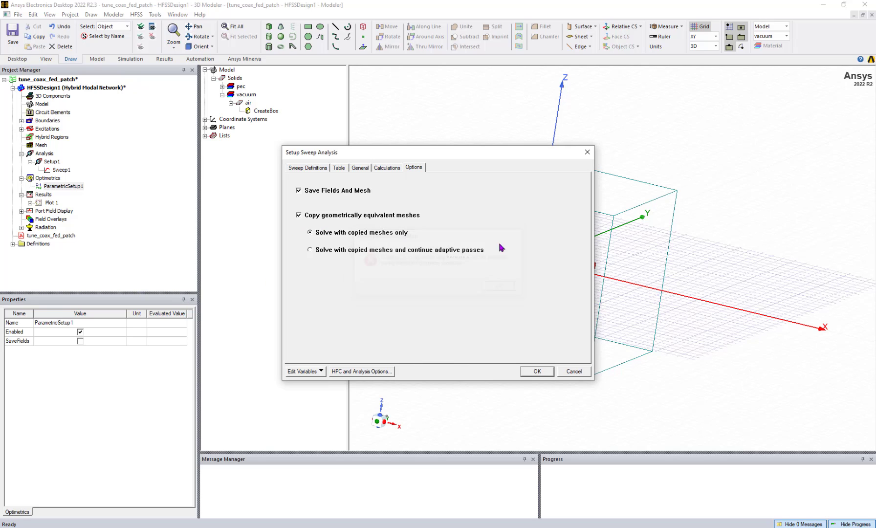
click(536, 373)
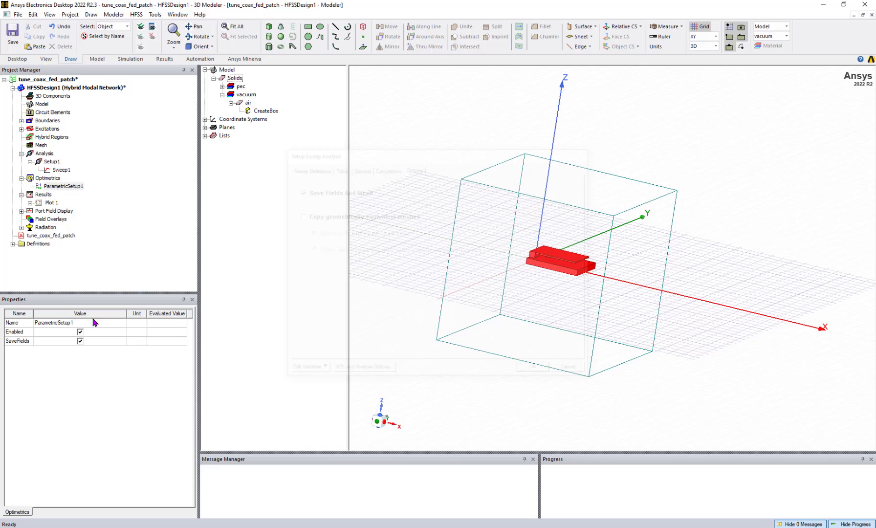
- Set the Local HPC configuration to 6 cores with 2 variations distributed in parallel
right_click(58, 189)
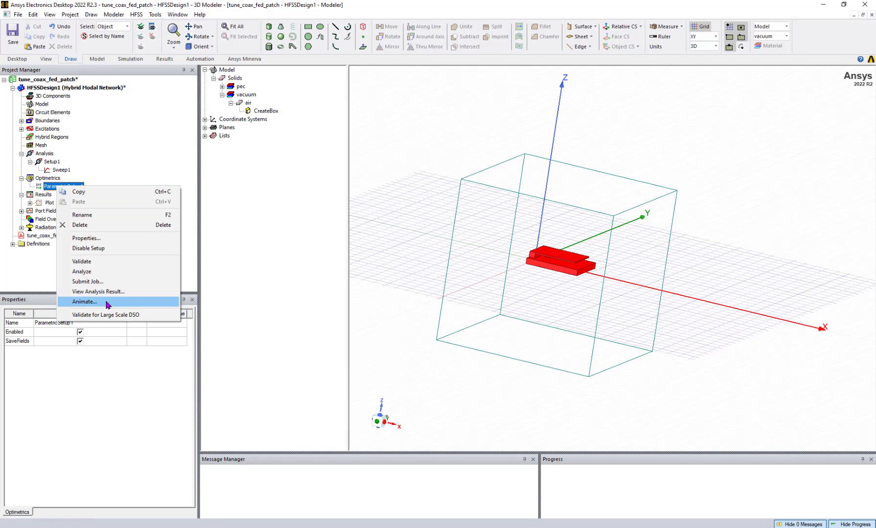
click(288, 219)
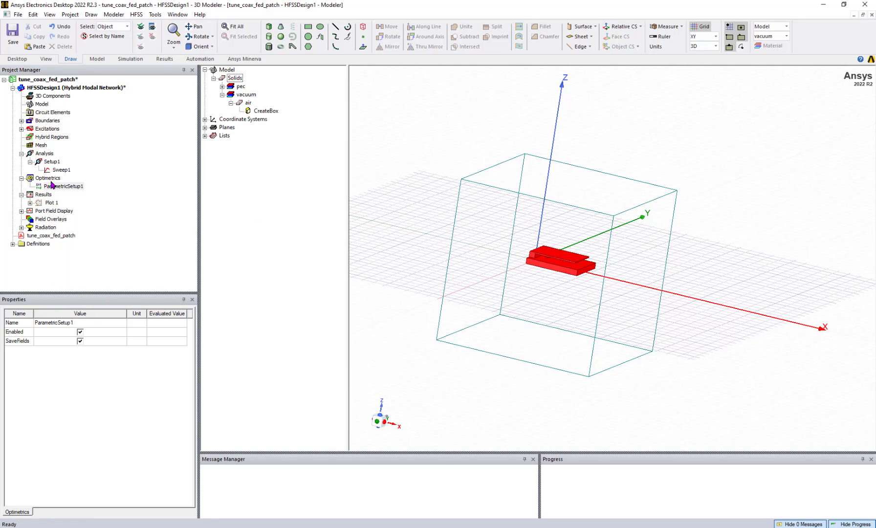
double_click(53, 190)
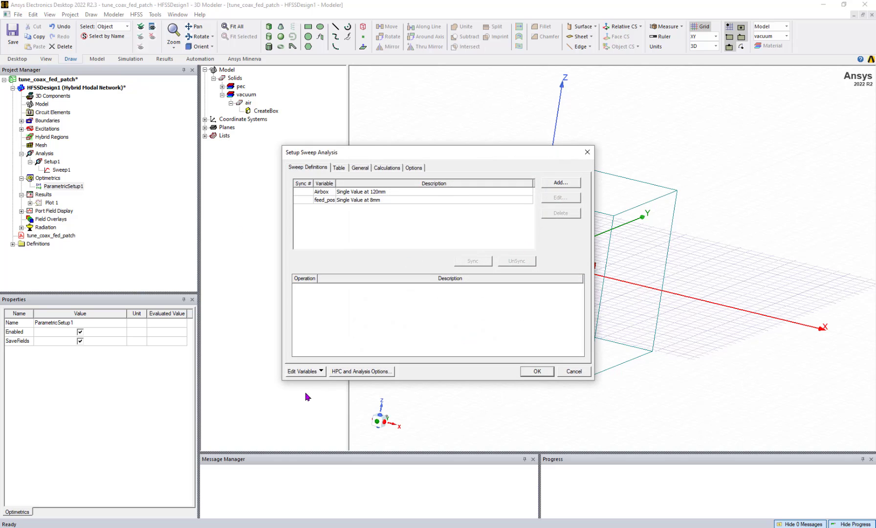
click(361, 371)
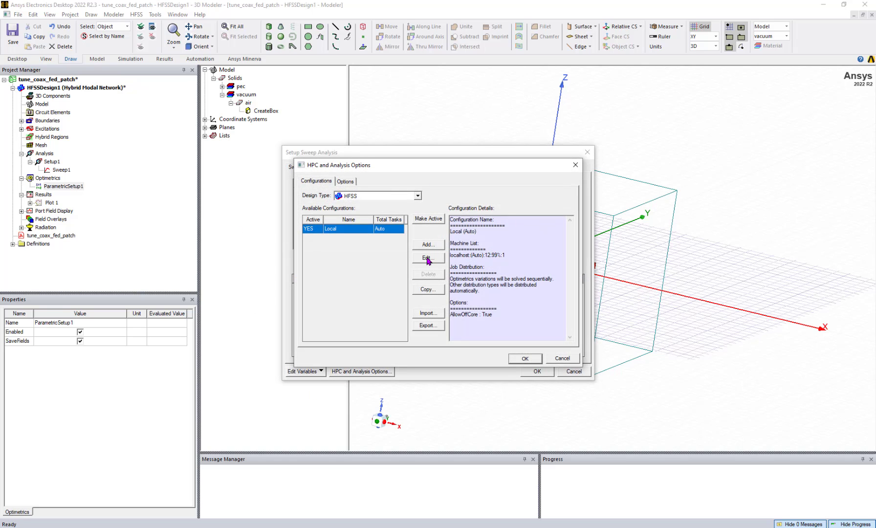
drag(450, 169, 556, 182)
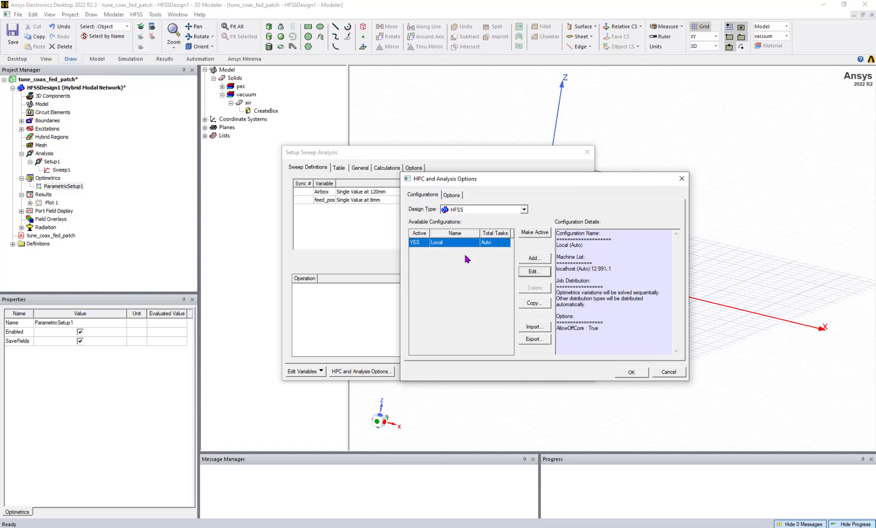
click(534, 271)
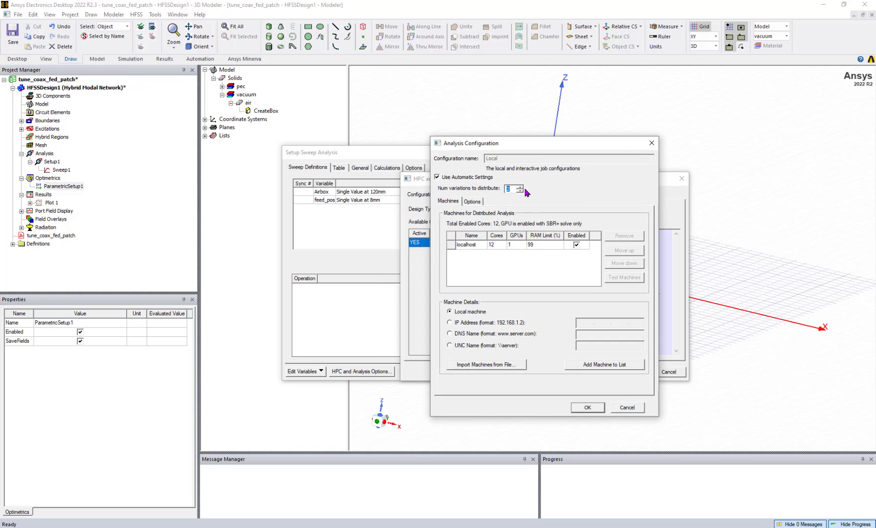
click(495, 244)
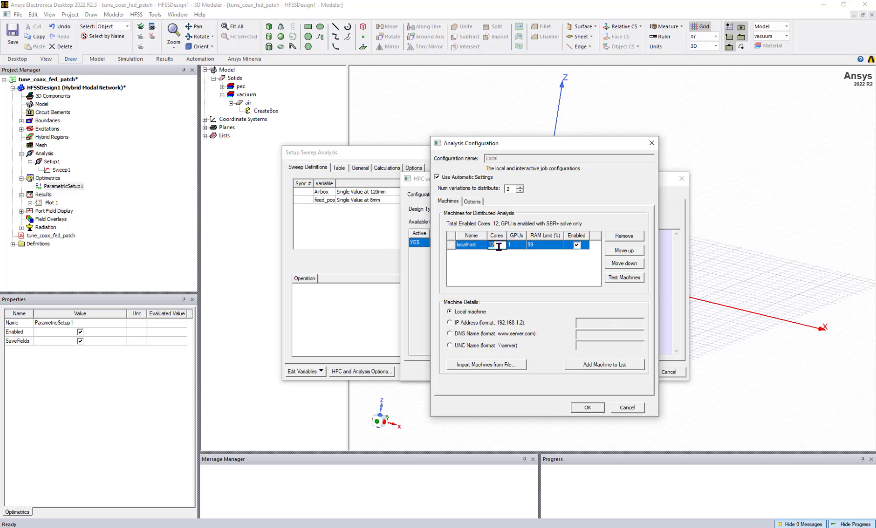
text(6)
click(510, 272)
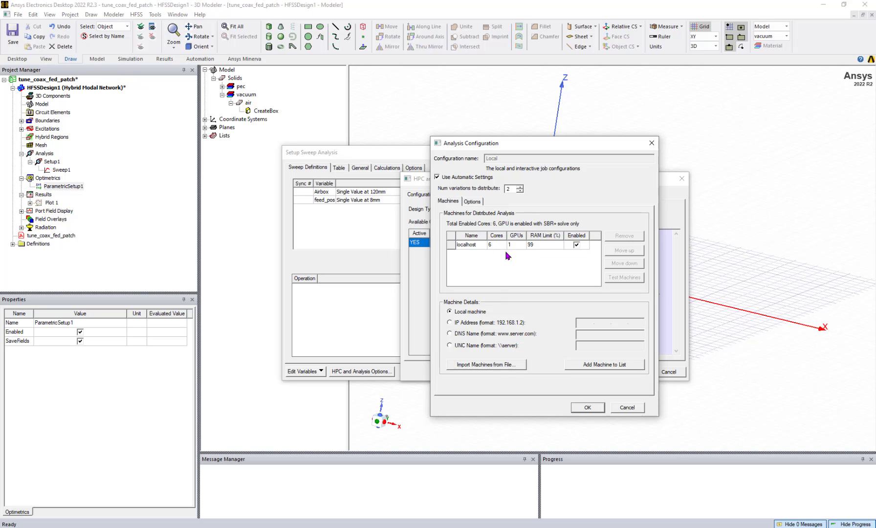
double_click(514, 191)
click(588, 407)
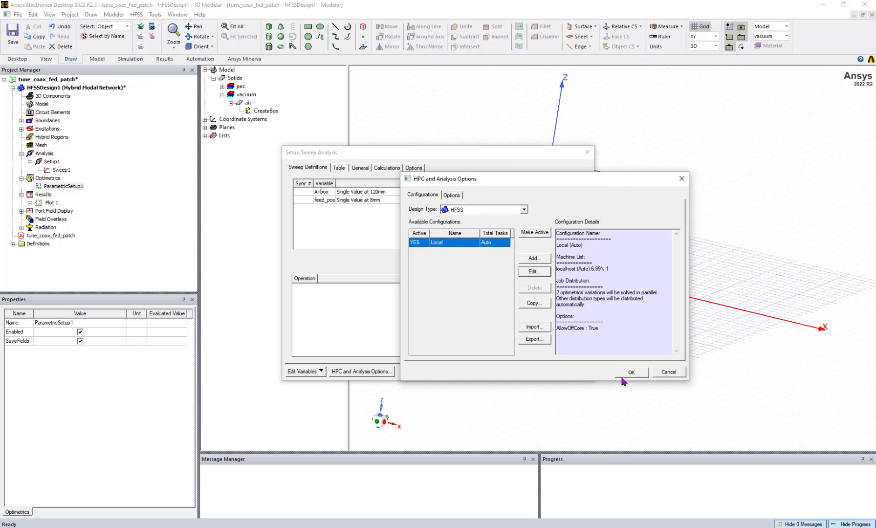